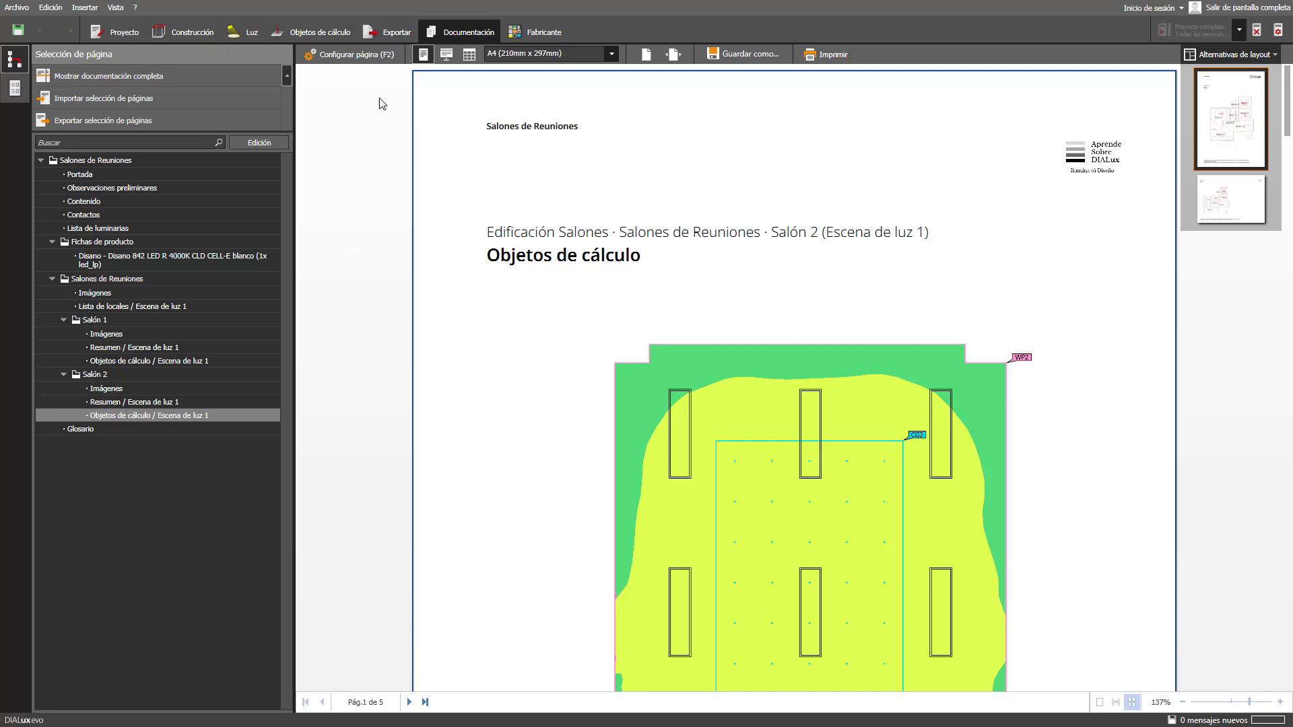
Step: Switch from Documentación to the Exportar workspace showing the meeting-rooms plan
{"action": "left_click", "coordinate": [386, 33]}
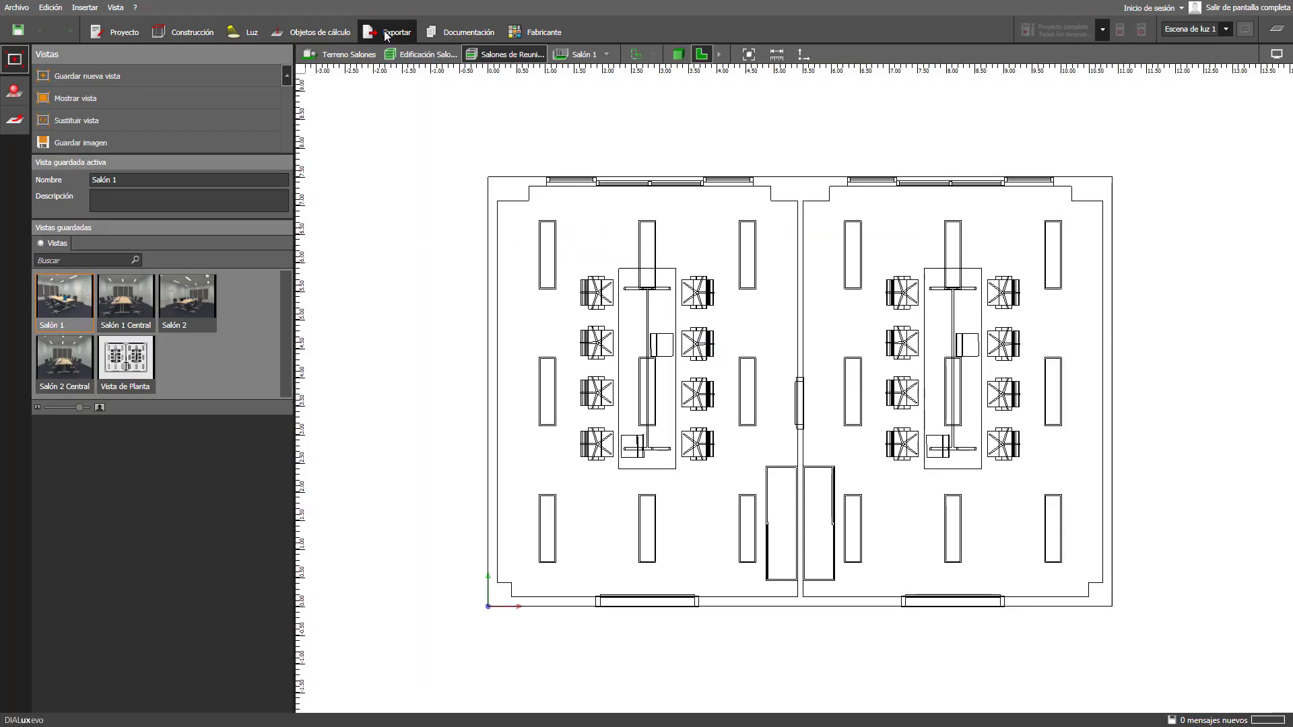
Step: Open the Planos export panel listing layers, AutoCAD version and unit options
{"action": "left_click", "coordinate": [15, 122]}
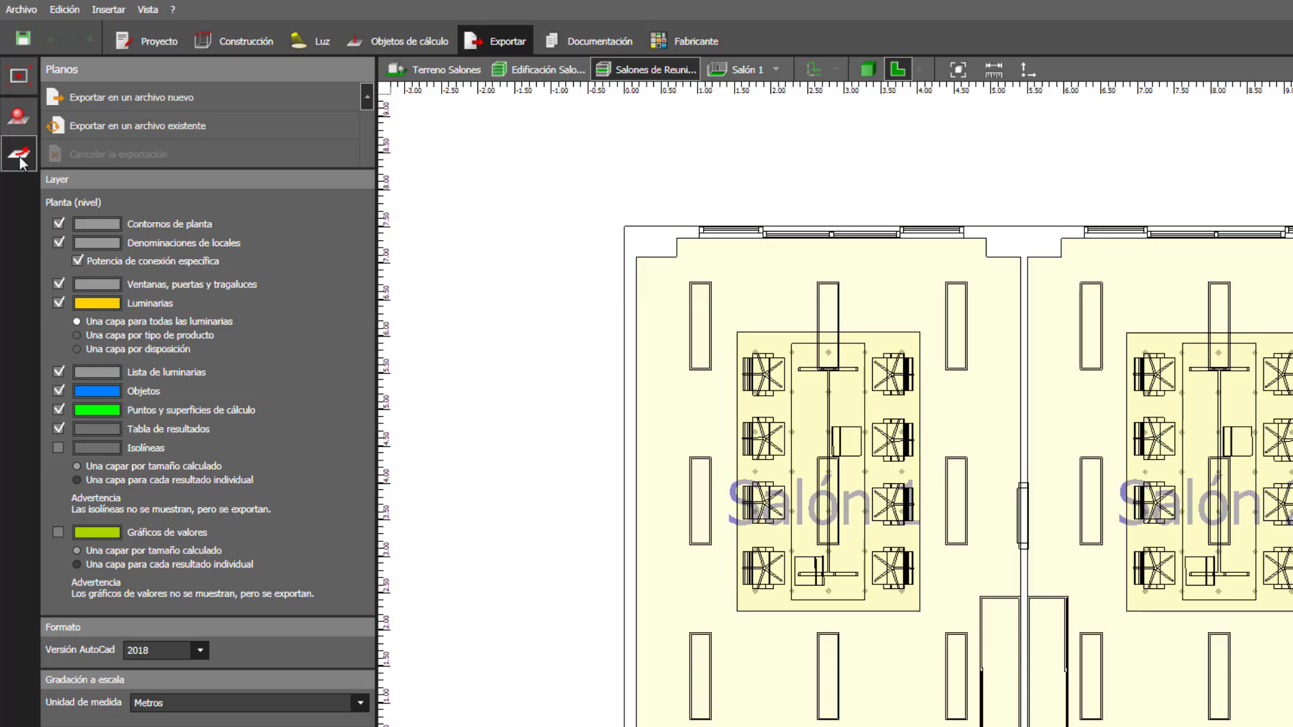
Step: Colour the Ventanas, puertas y tragaluces layer red; export as AutoCAD 2013 in Milímetros
{"action": "left_click", "coordinate": [106, 288]}
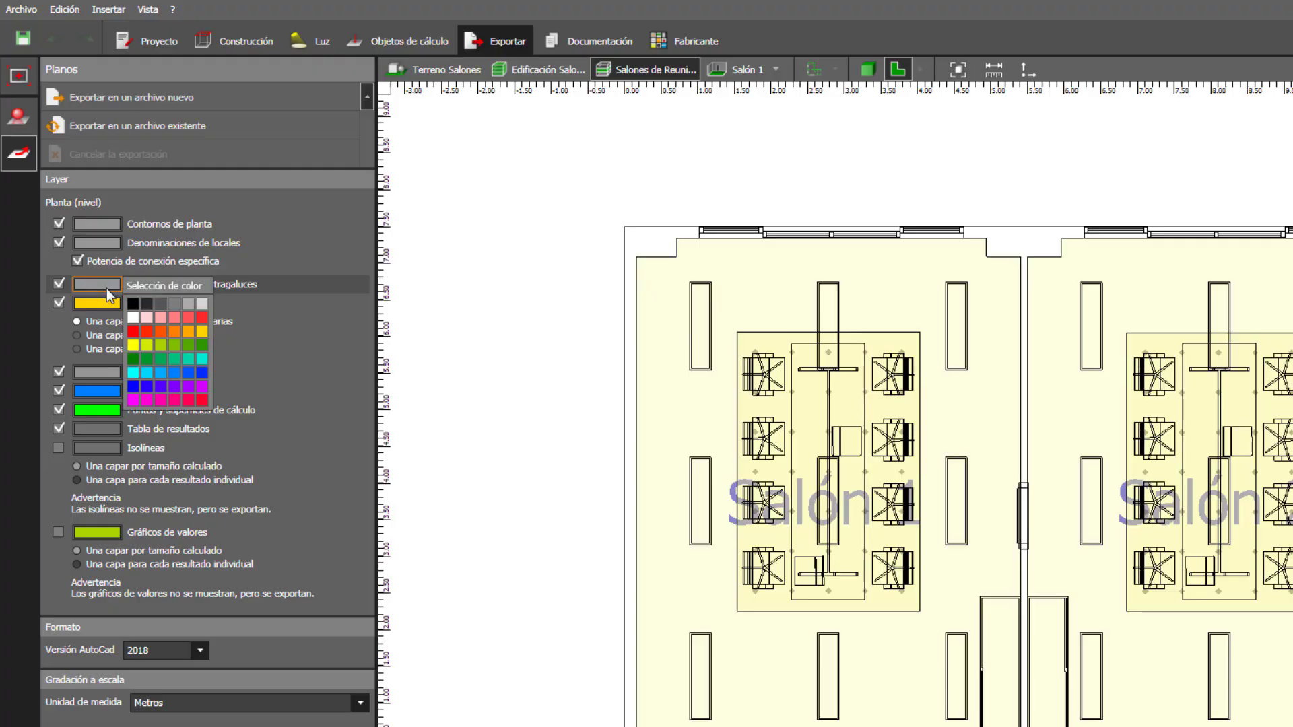
{"action": "left_click", "coordinate": [132, 331]}
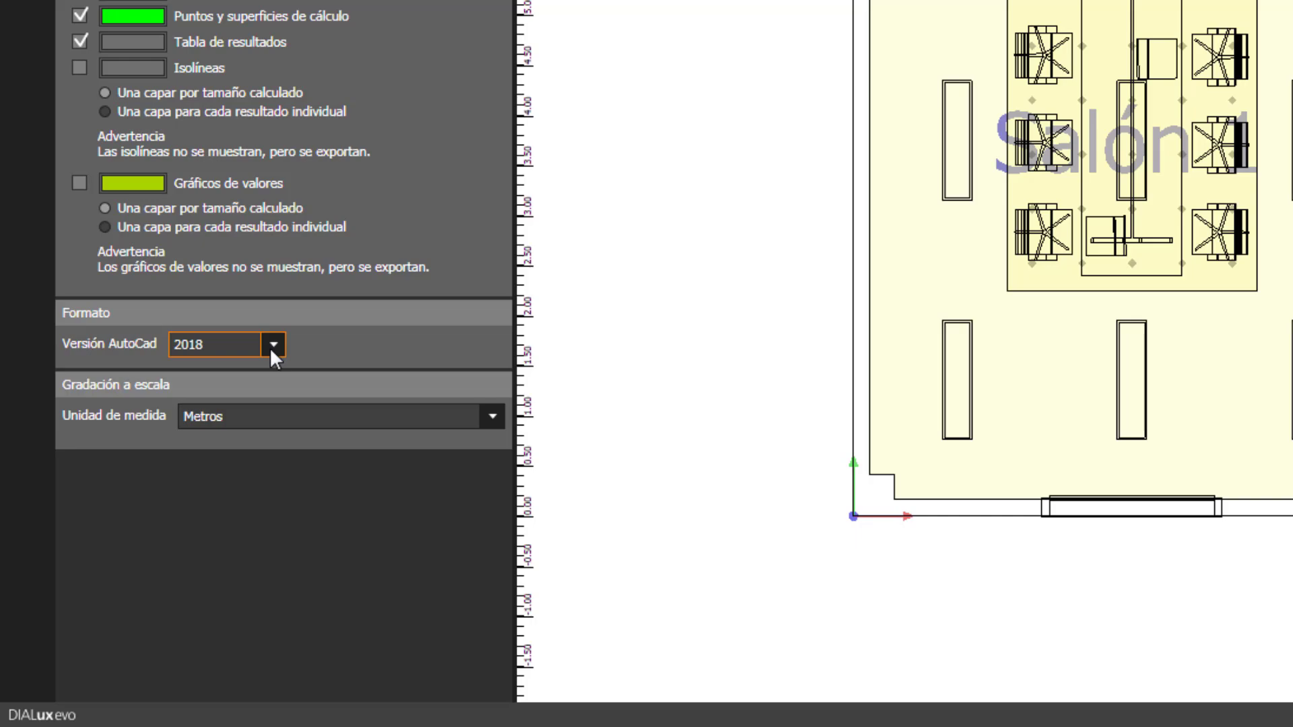
{"action": "left_click", "coordinate": [272, 357]}
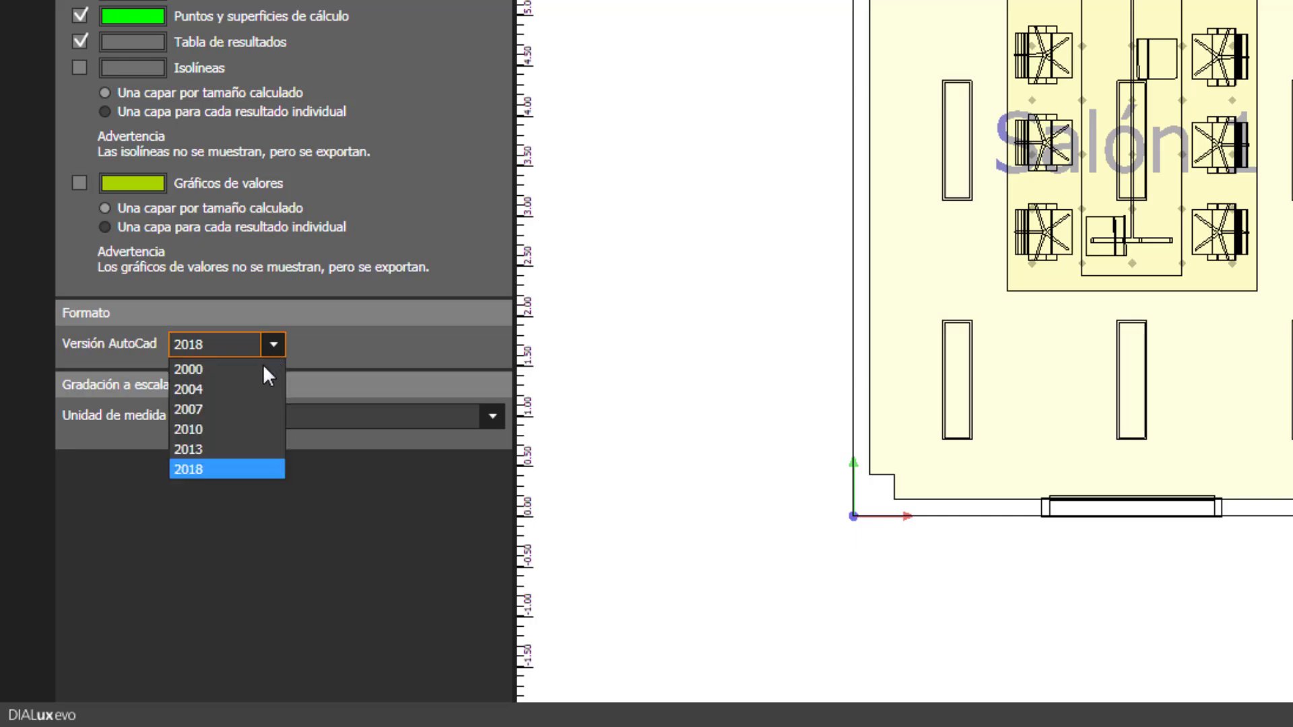
{"action": "left_click", "coordinate": [237, 450]}
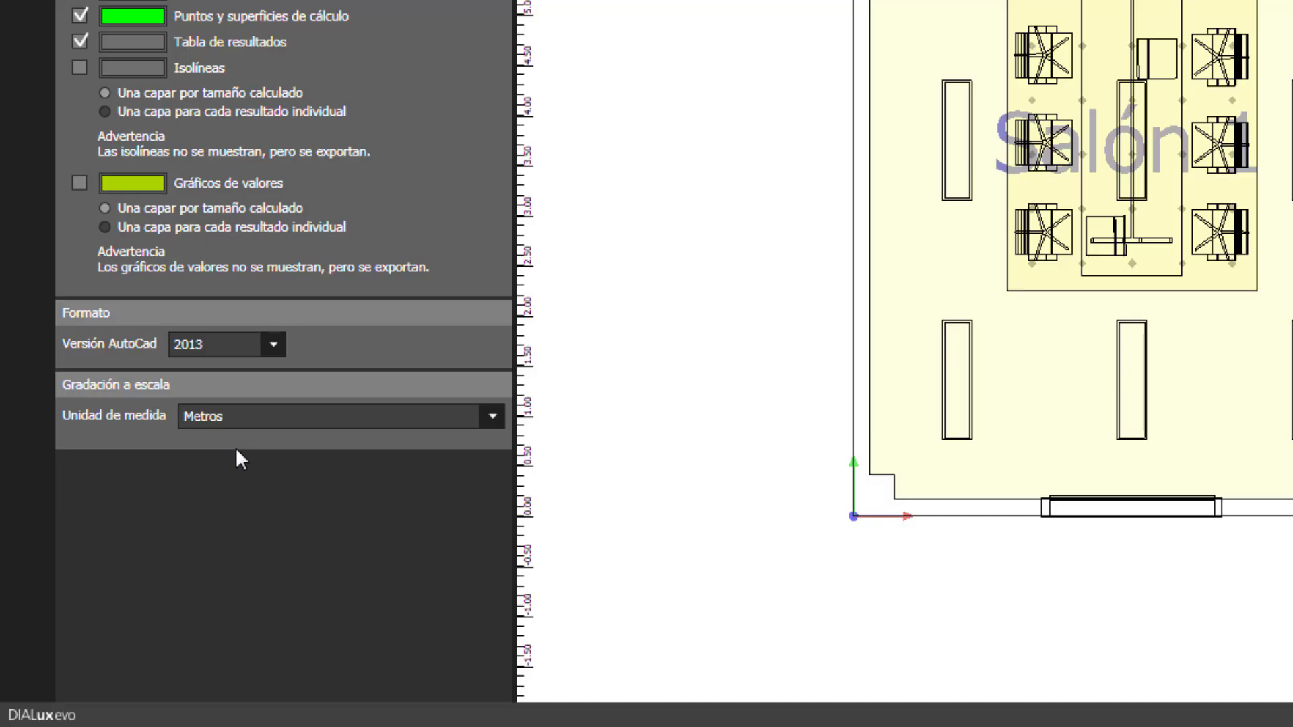
{"action": "left_click", "coordinate": [493, 417]}
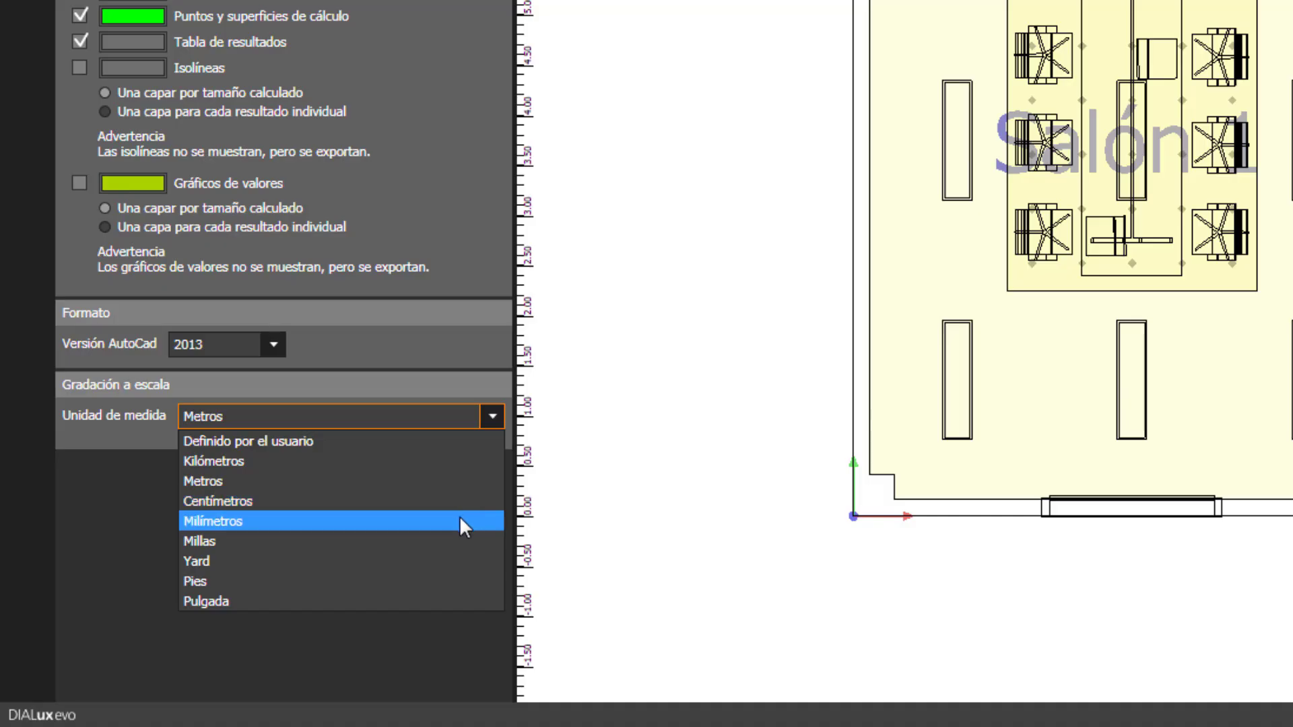
{"action": "left_click", "coordinate": [461, 521]}
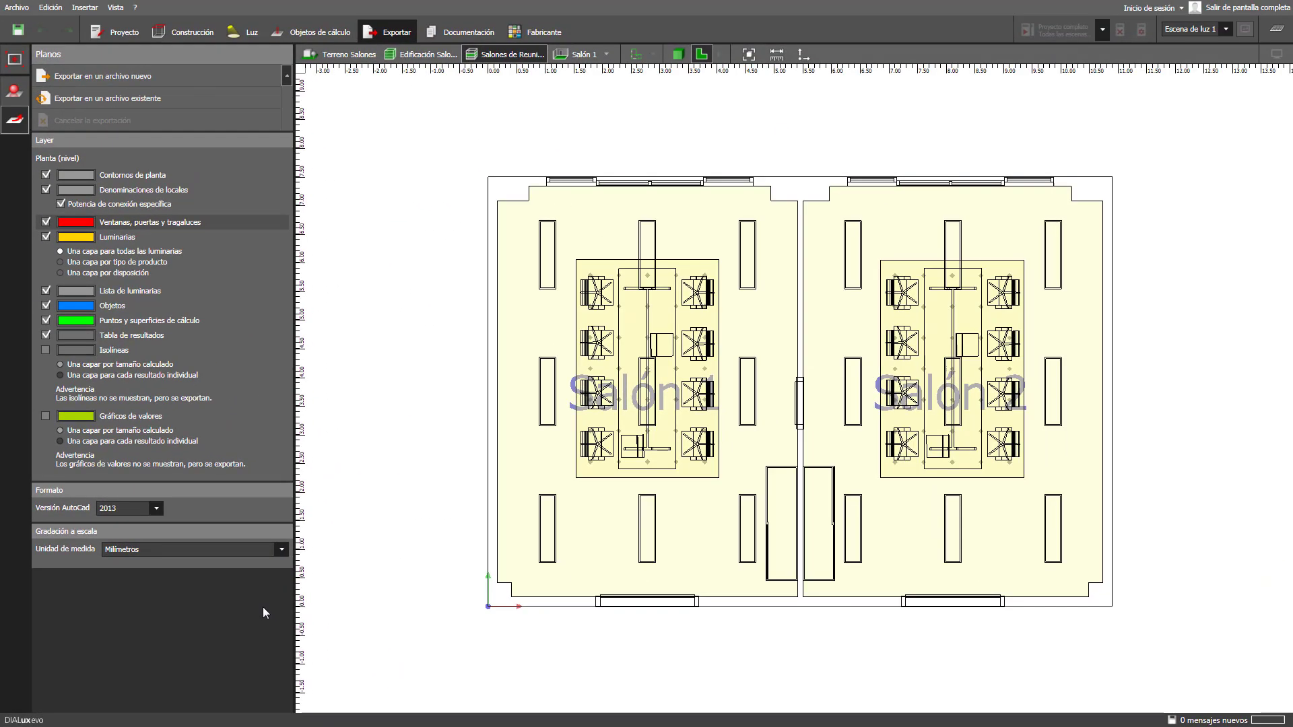
Step: Export the plan to a new file 'Salones de Reuniones_Exportado.dwg' and check the result message
{"action": "left_click", "coordinate": [213, 80]}
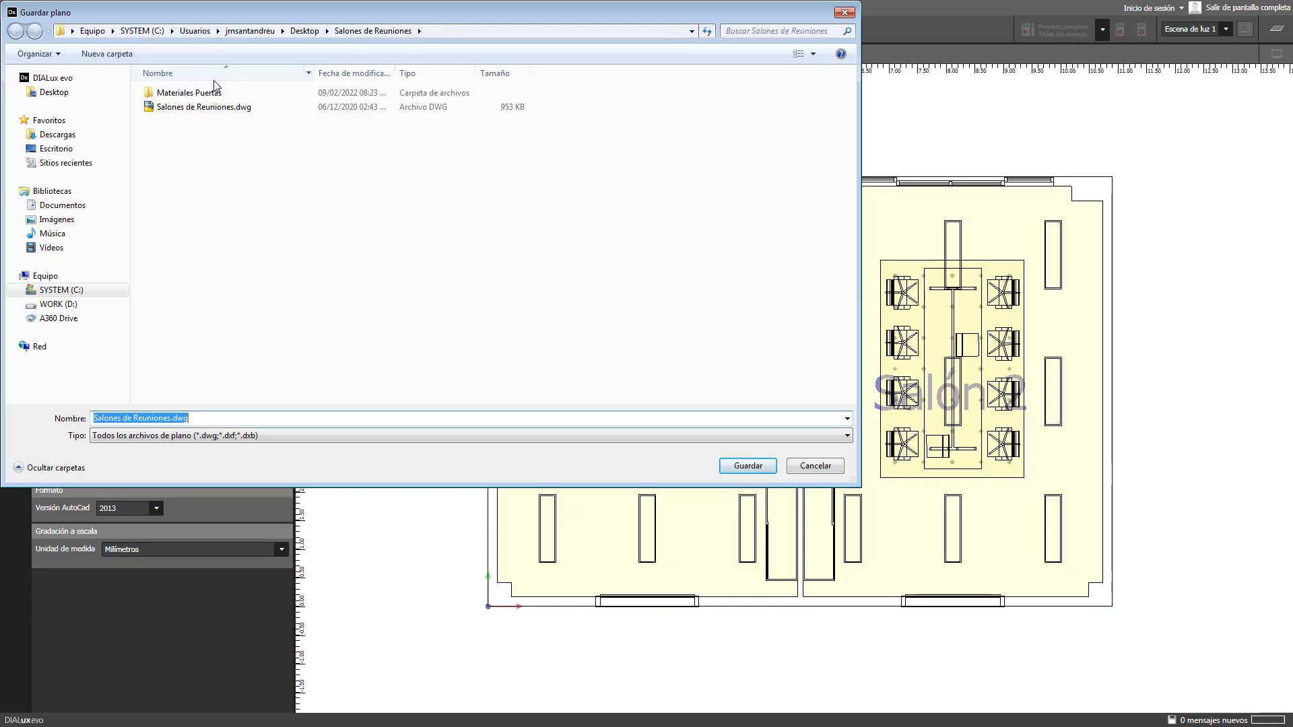
{"action": "left_click", "coordinate": [171, 419]}
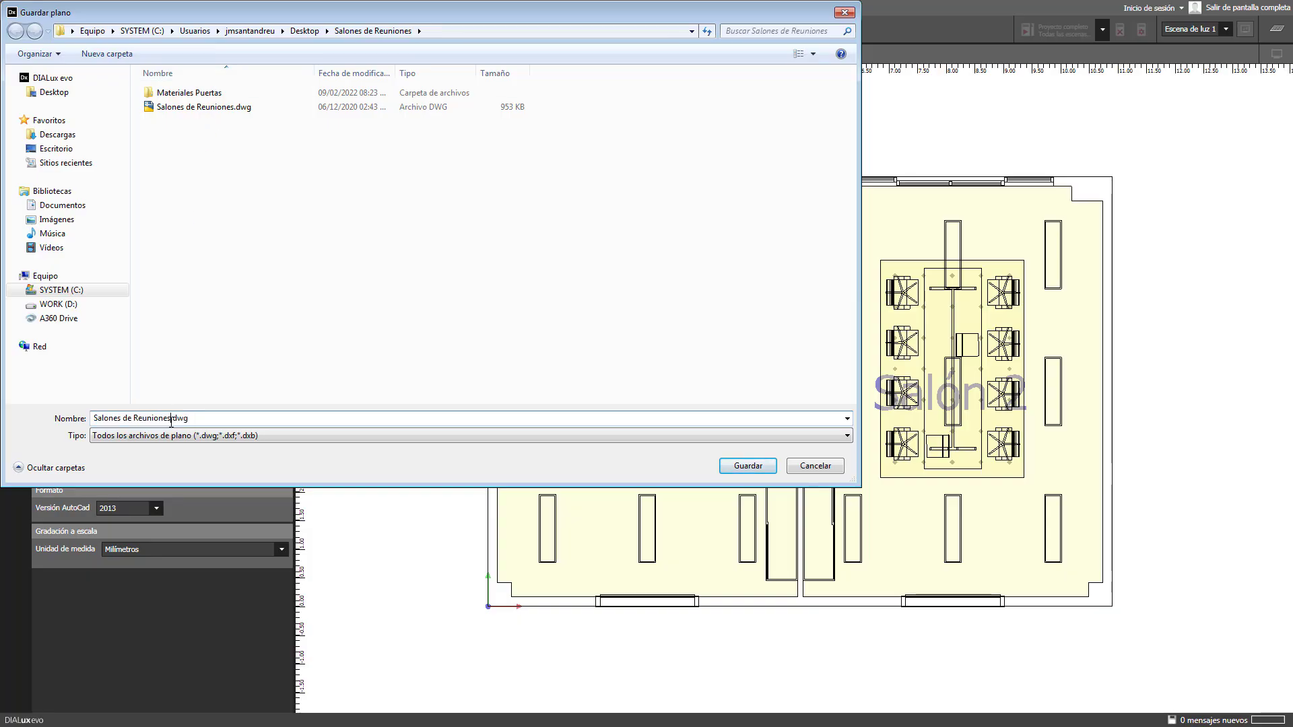
{"action": "type", "text": "Ex"}
{"action": "type", "text": "portado"}
{"action": "left_click", "coordinate": [733, 468]}
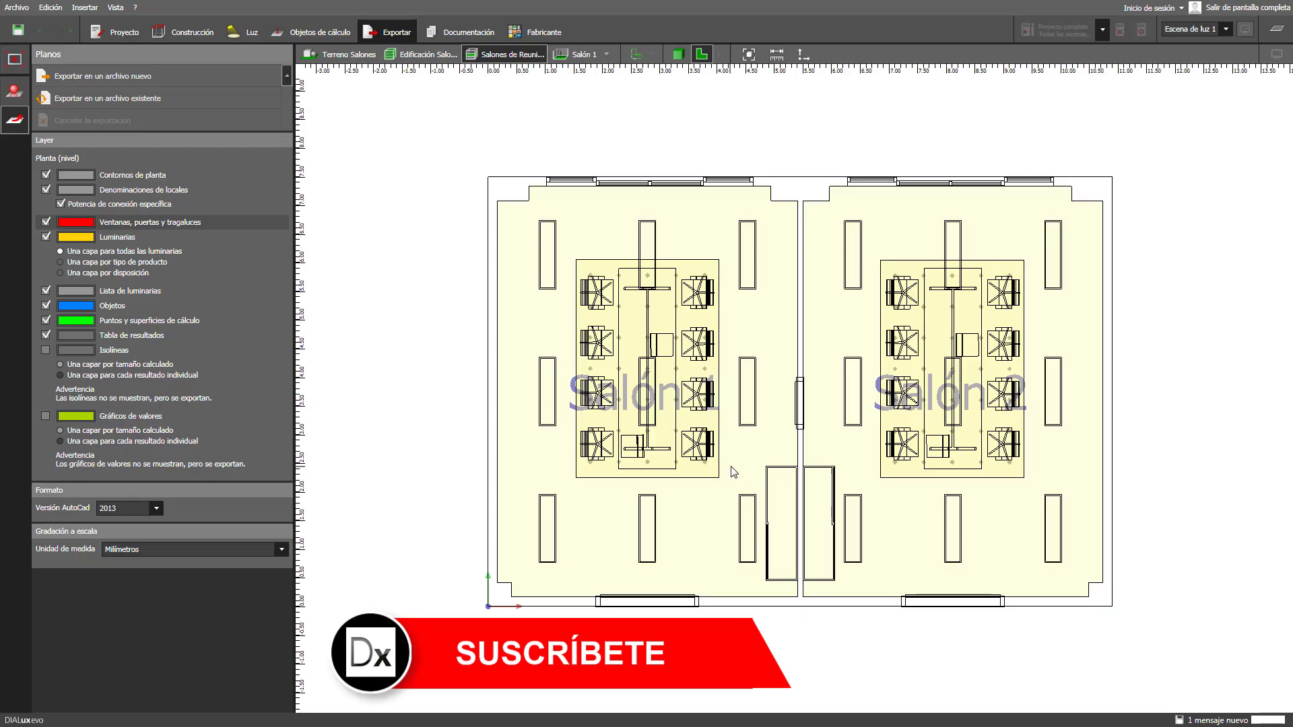
{"action": "left_click", "coordinate": [1215, 722]}
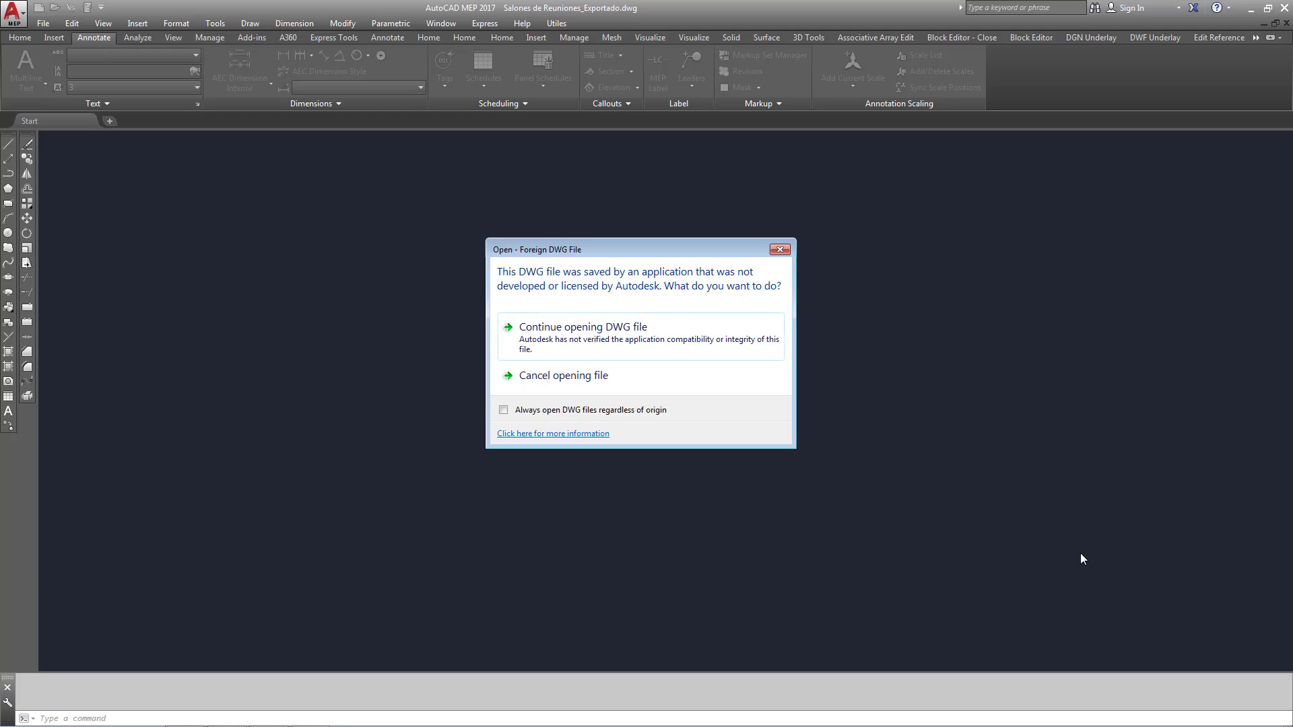
Step: Continue opening the foreign DWG in AutoCAD and zoom to extents
{"action": "left_click", "coordinate": [703, 330]}
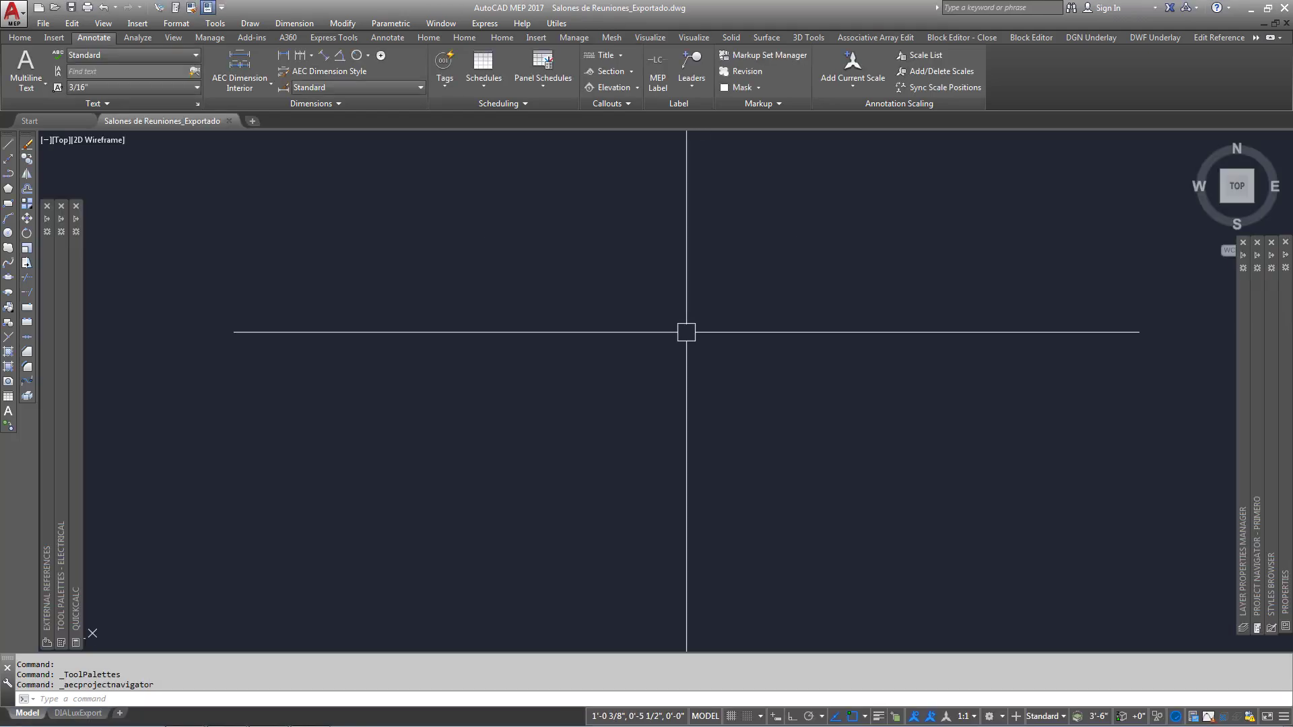
{"action": "middle_click", "coordinate": [446, 340]}
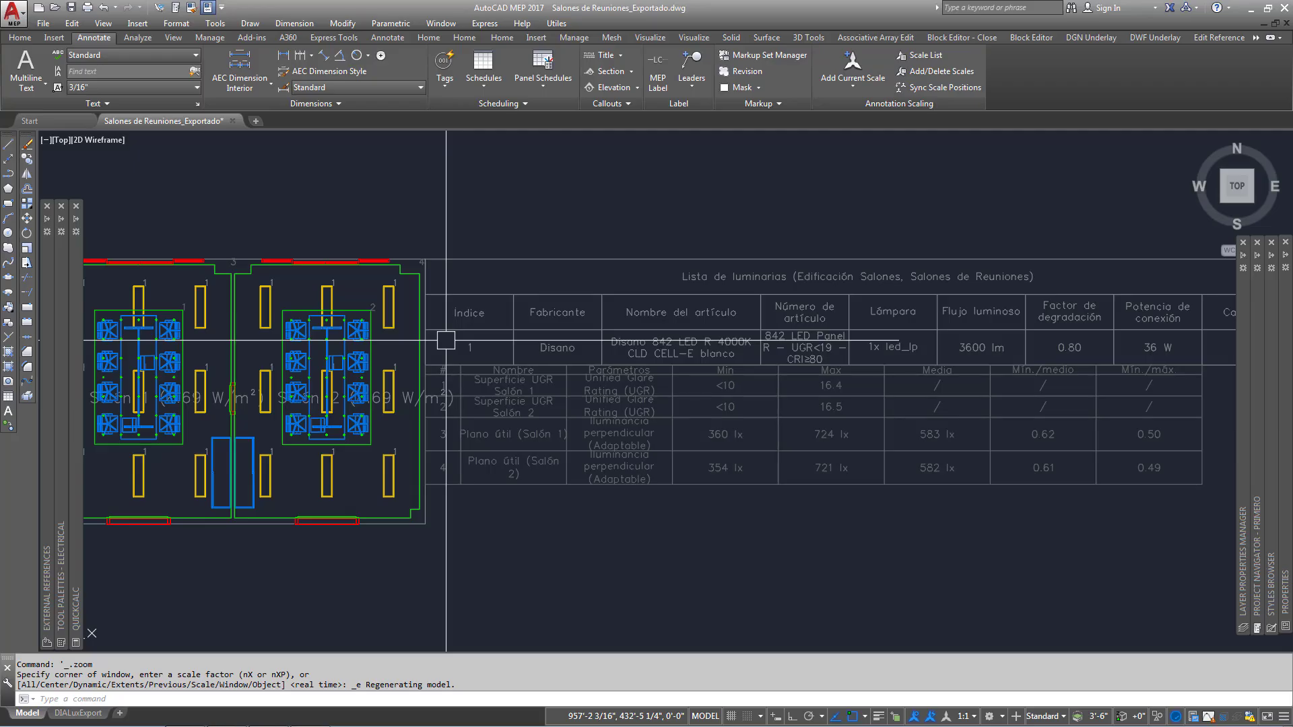
{"action": "middle_click_drag", "start_coordinate": [446, 341], "coordinate": [624, 331]}
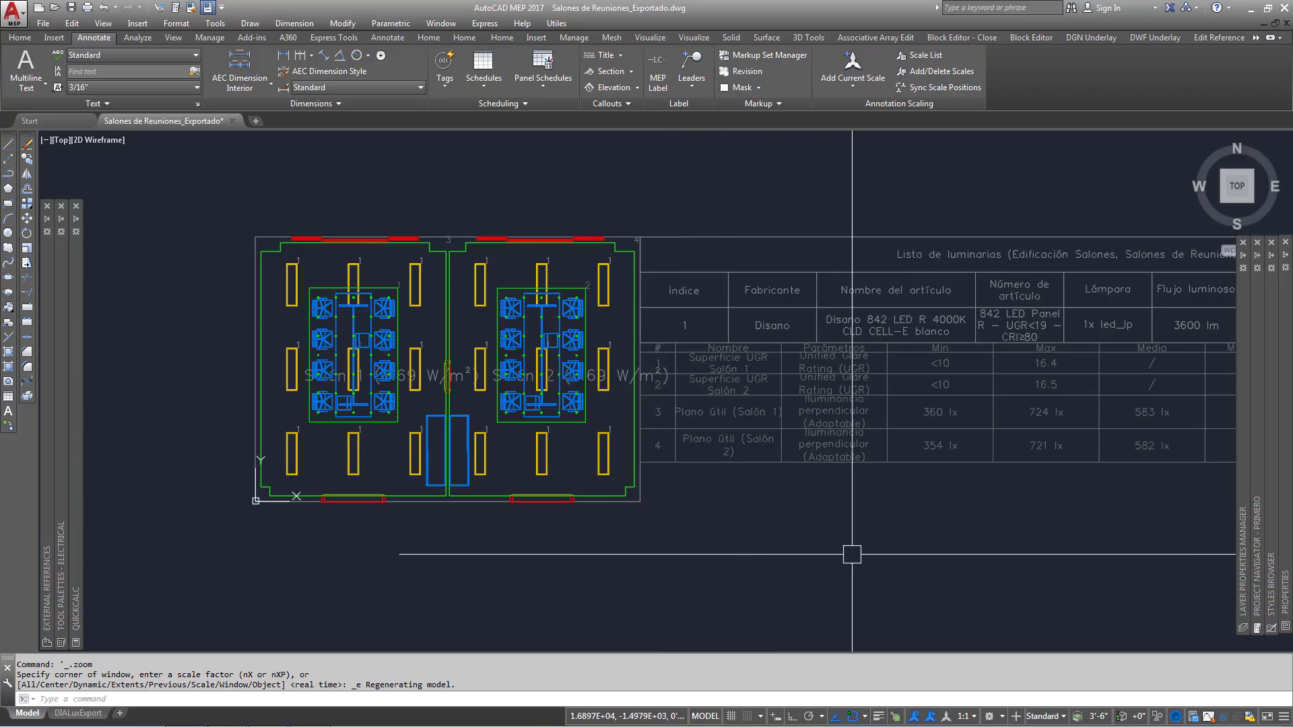
{"action": "middle_click_drag", "start_coordinate": [944, 548], "coordinate": [592, 590]}
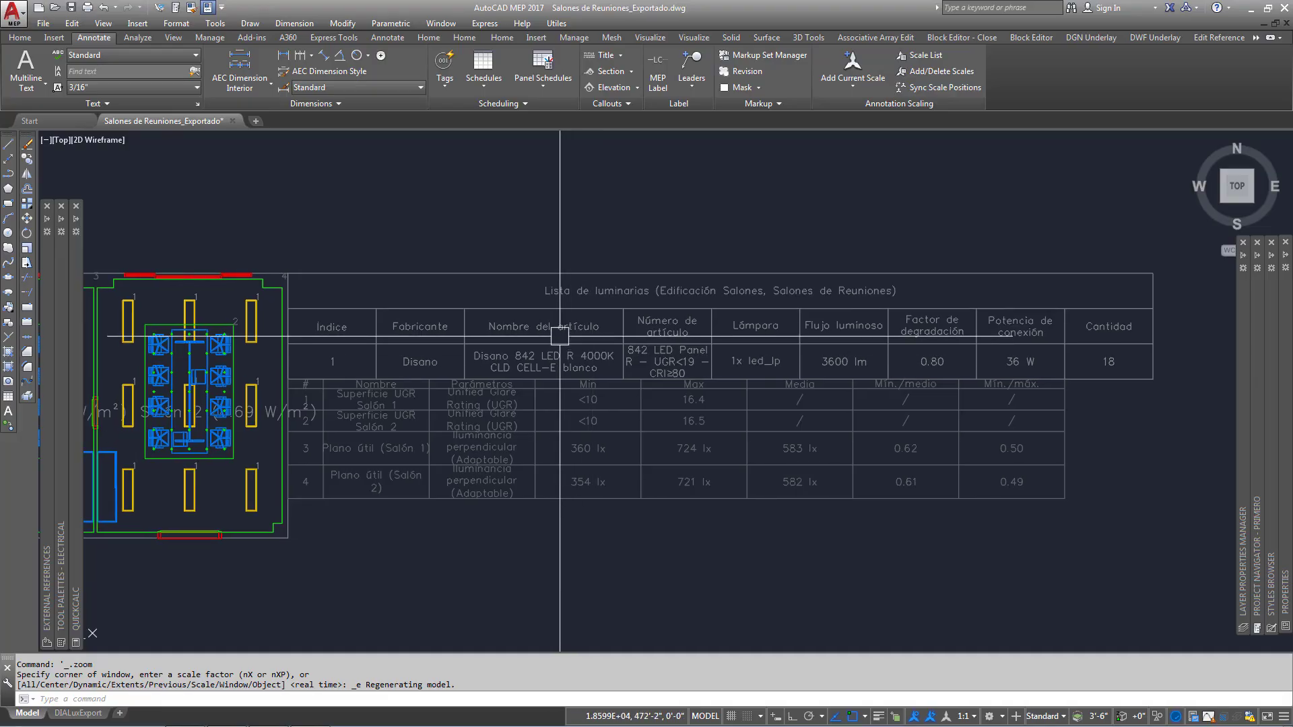
{"action": "left_click", "coordinate": [559, 333]}
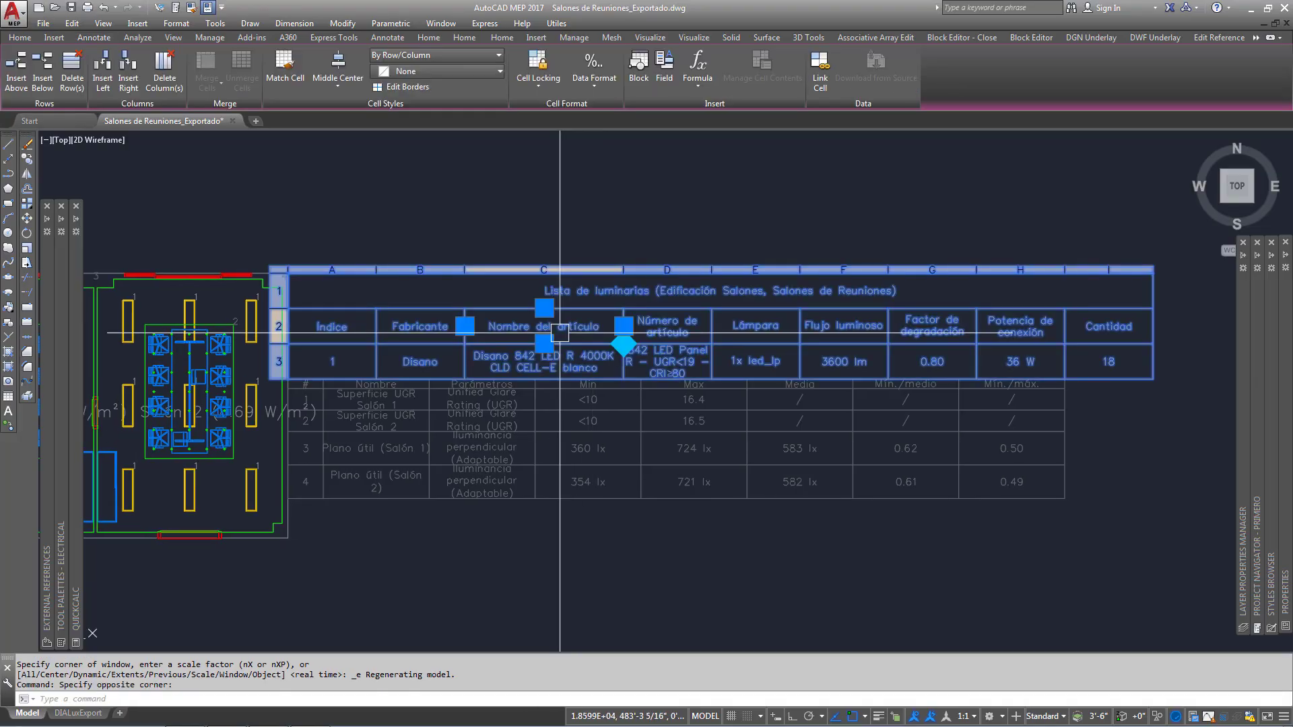
{"action": "key", "text": "Escape"}
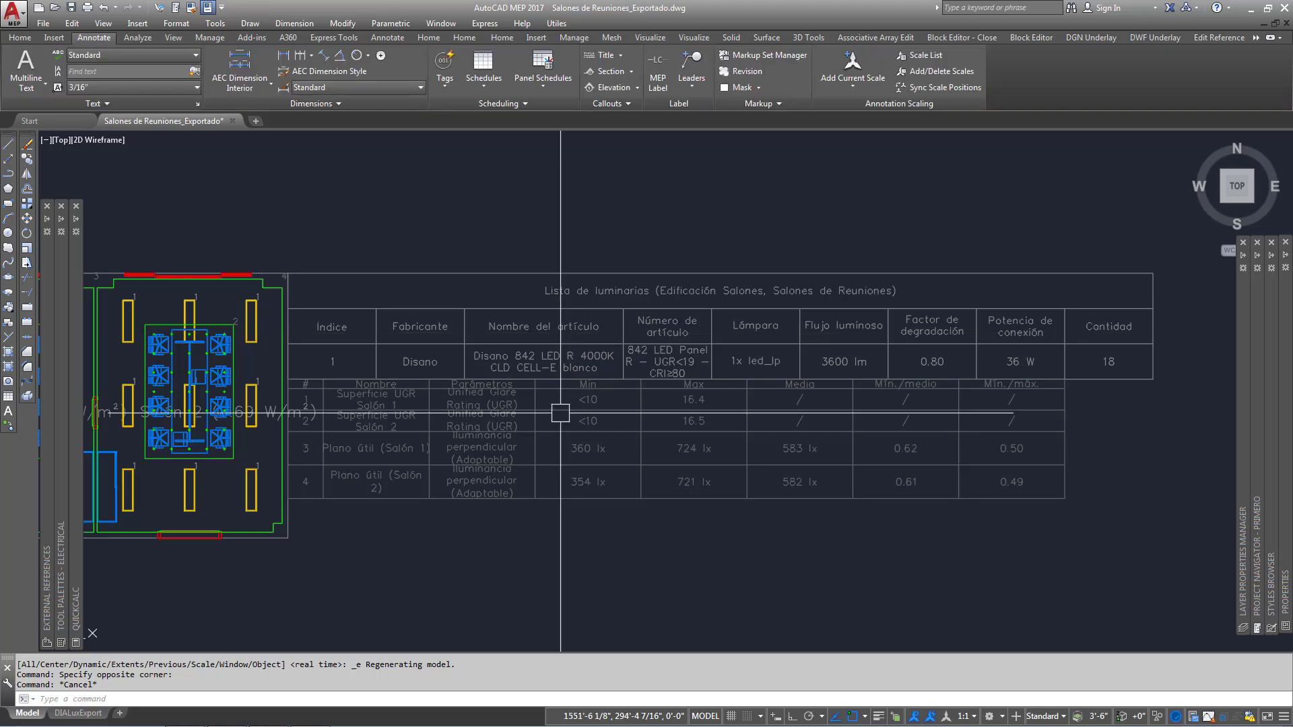
{"action": "left_click", "coordinate": [560, 415]}
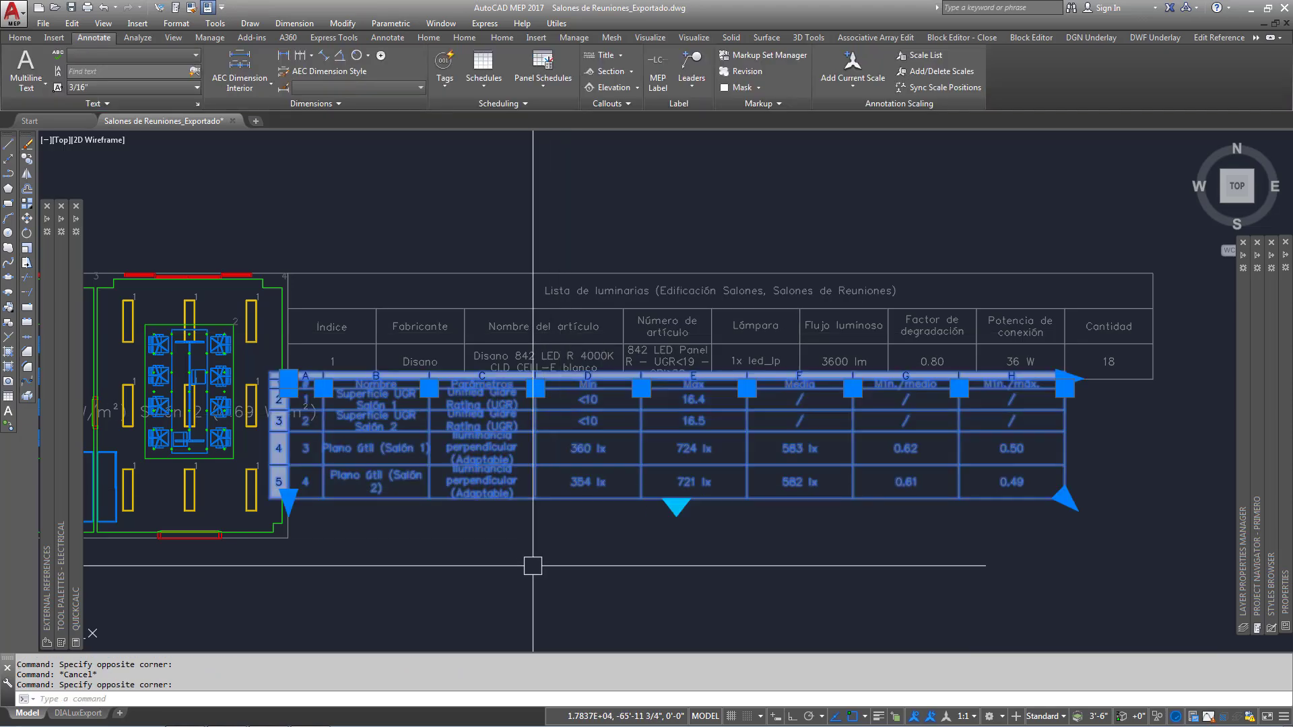
{"action": "key", "text": "Escape"}
{"action": "scroll", "coordinate": [532, 566], "scroll_direction": "down", "scroll_amount": 2}
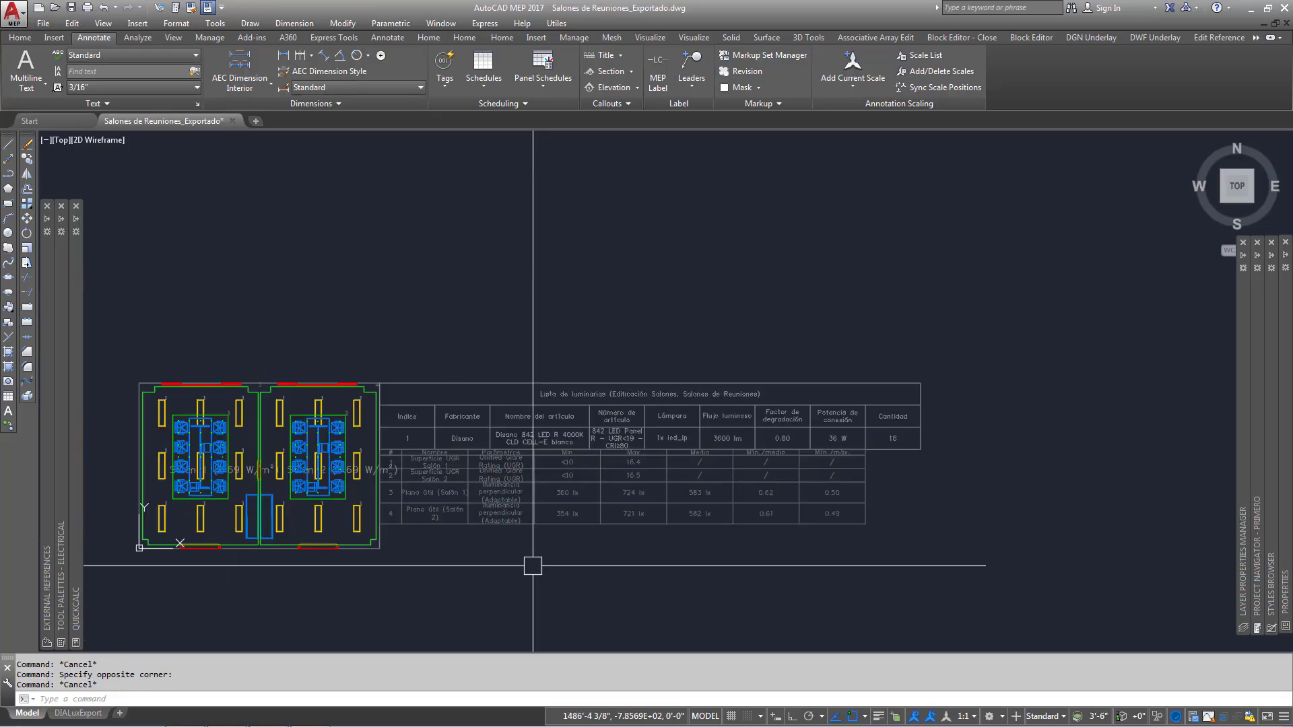
{"action": "middle_click_drag", "start_coordinate": [533, 566], "coordinate": [638, 480]}
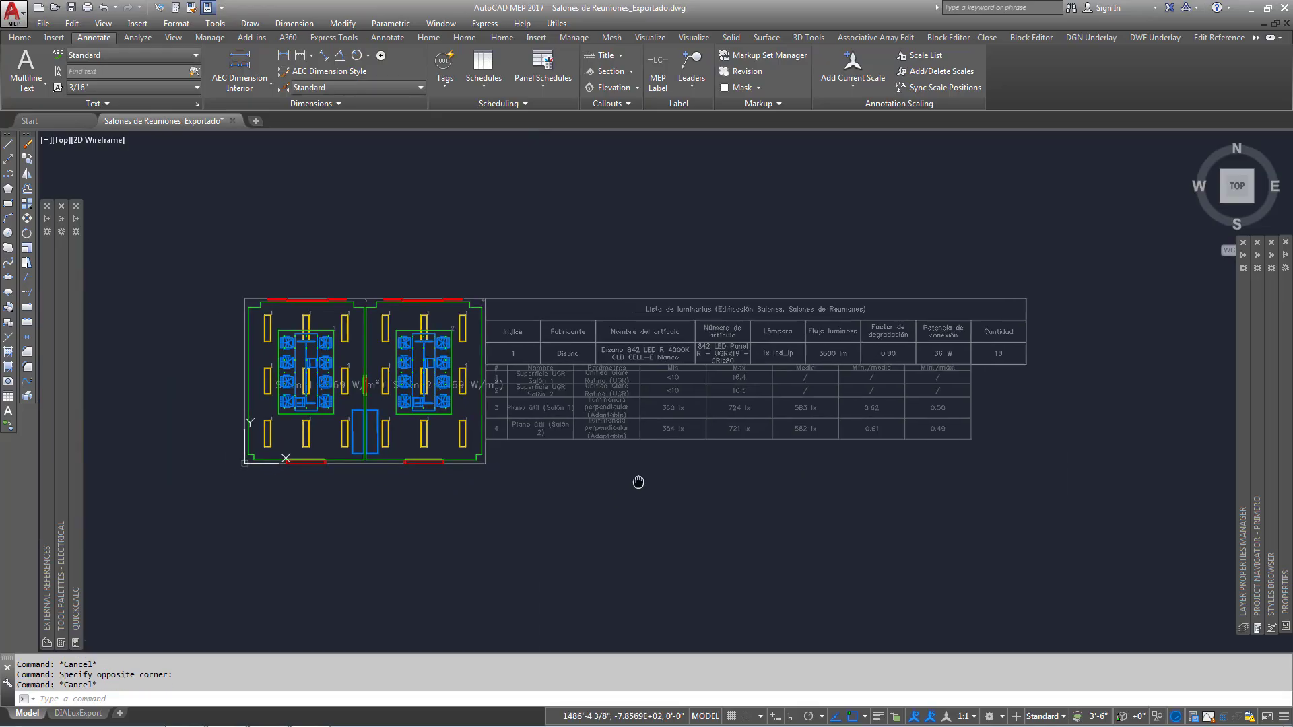